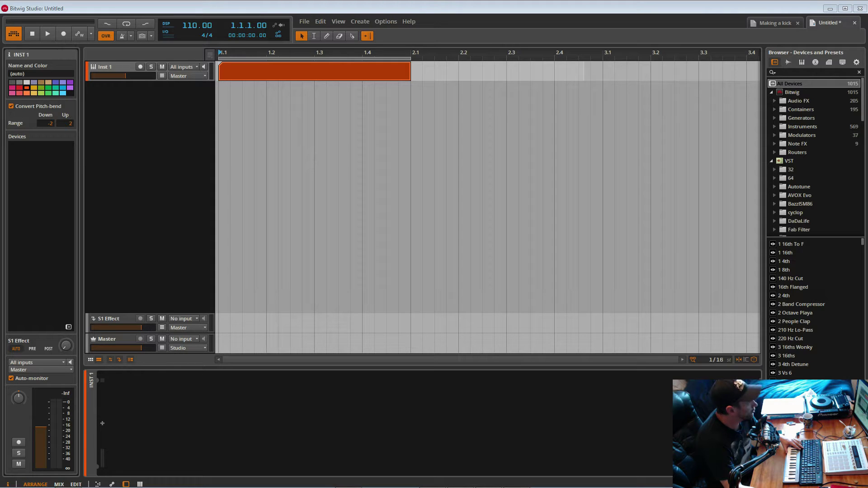
- Position Scarlett MixControl over the Bitwig project and reset input channel 2's clip indicator
left_click(158, 9)
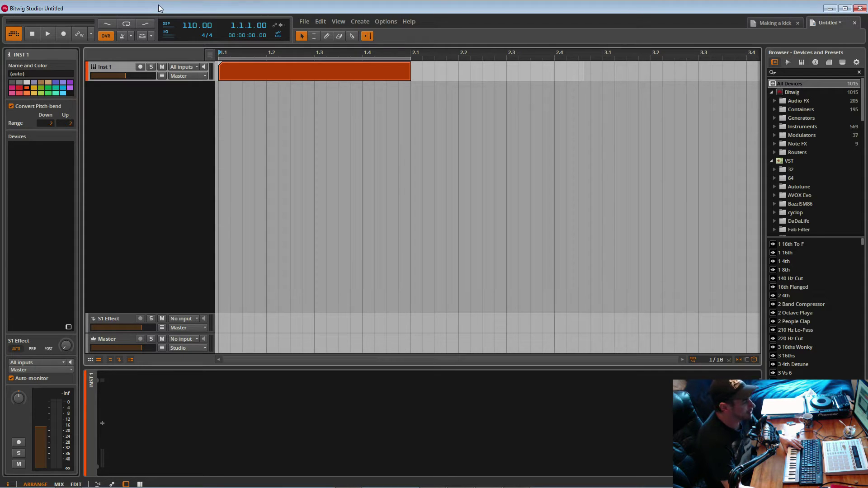
mouse_move(460, 482)
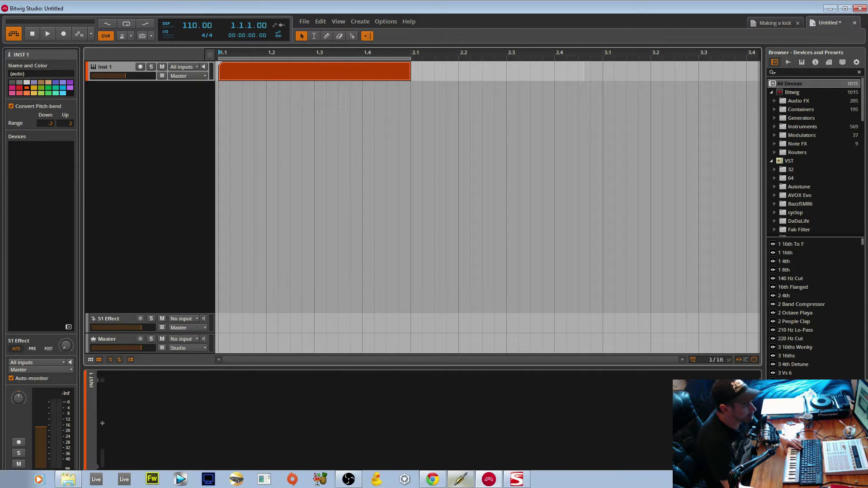
left_click(516, 480)
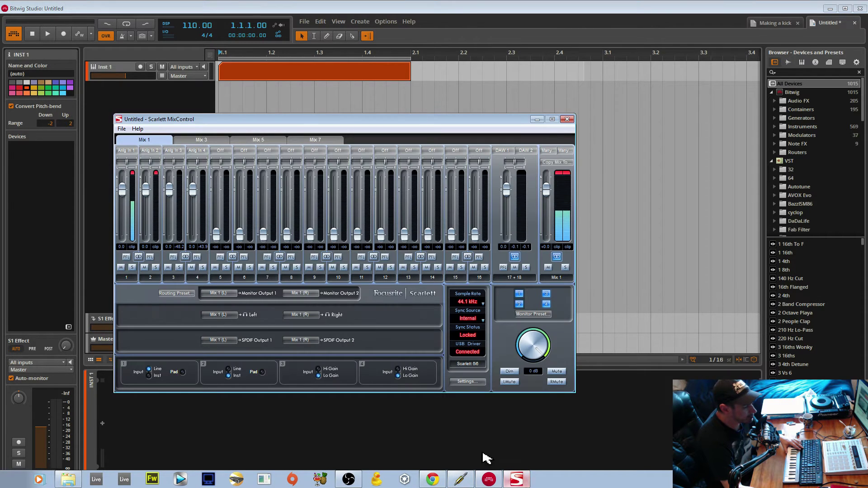
left_click_drag(286, 122, 318, 116)
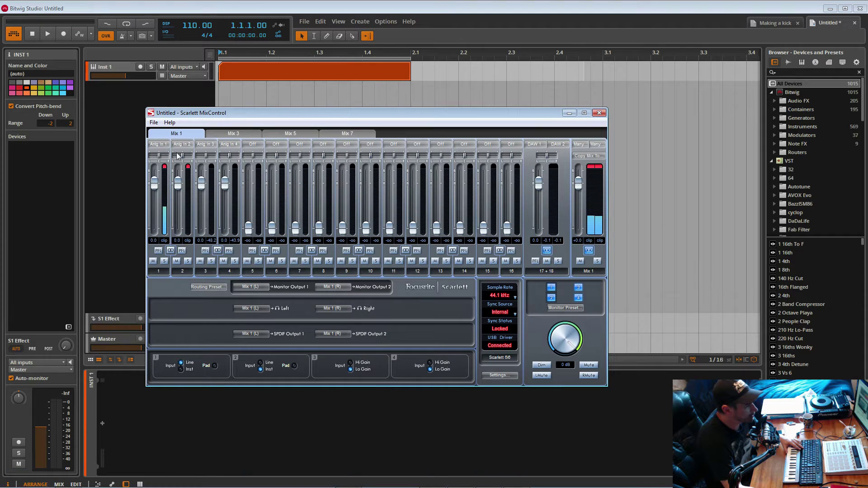
left_click(188, 168)
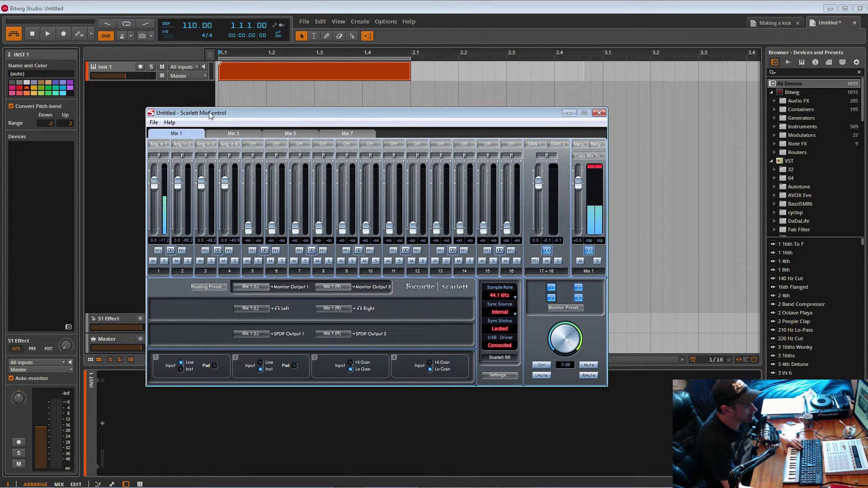
left_click_drag(209, 113, 247, 127)
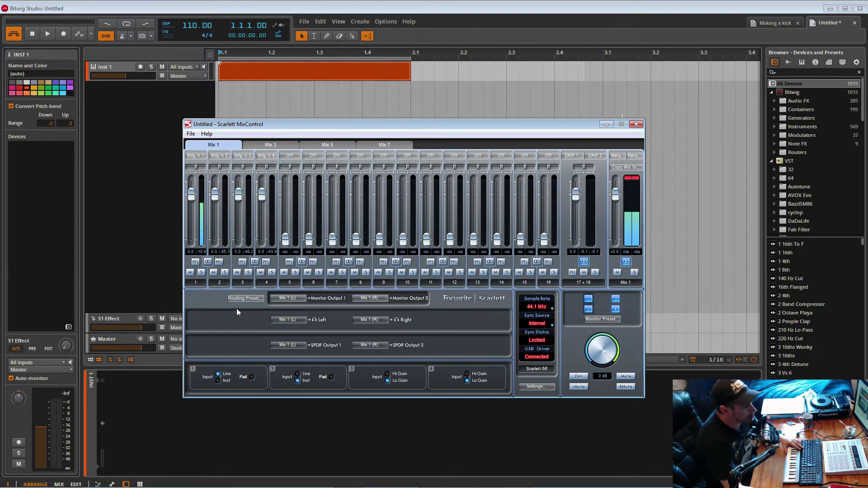
left_click_drag(228, 126, 327, 113)
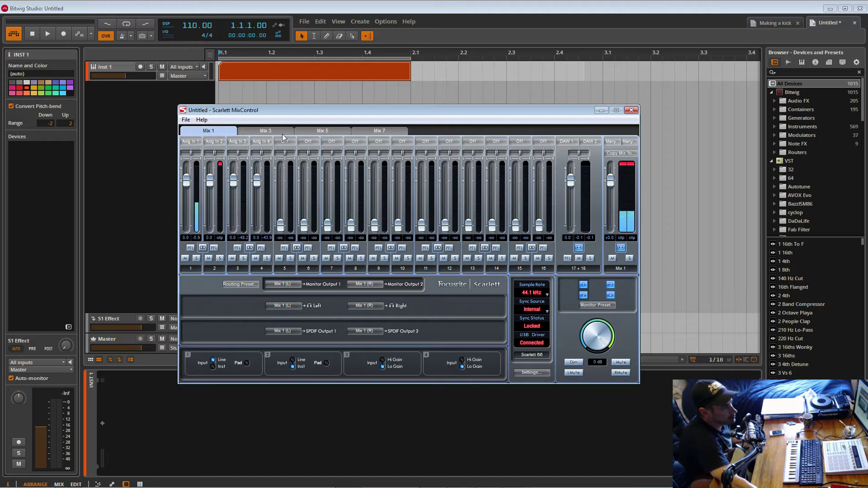
- In Bitwig's audio preferences, delete the combined Mic & Gat input
left_click(307, 7)
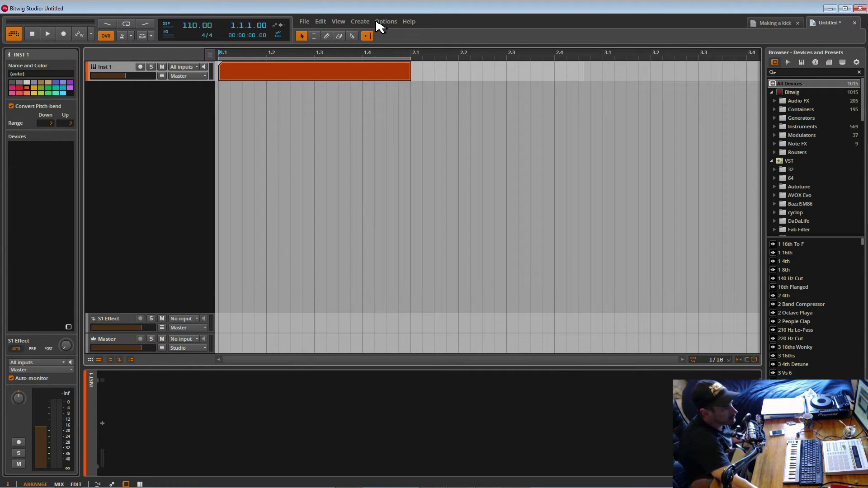
left_click(389, 22)
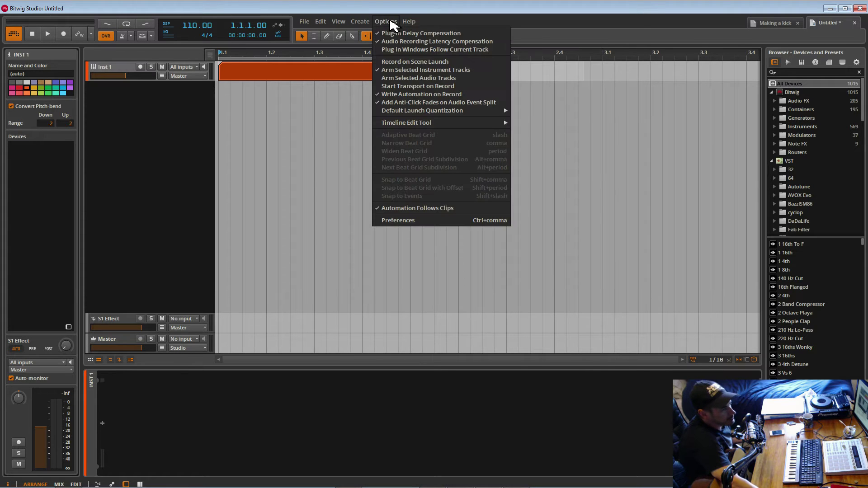
left_click(400, 220)
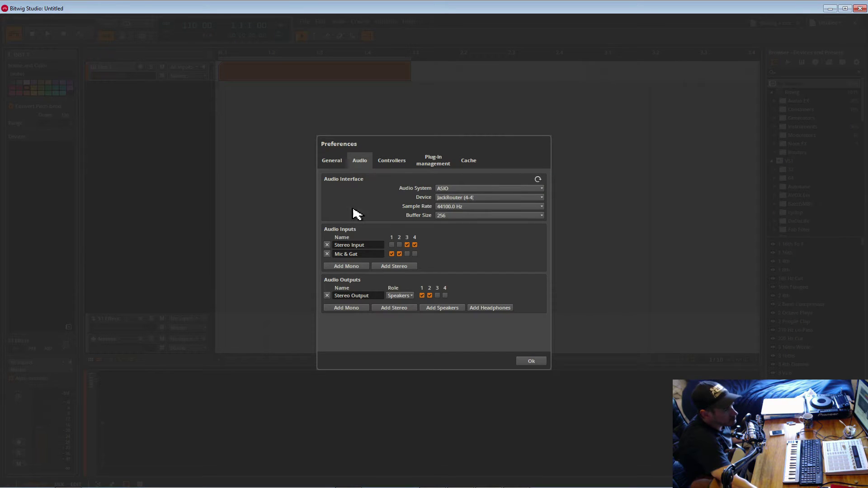
left_click(327, 254)
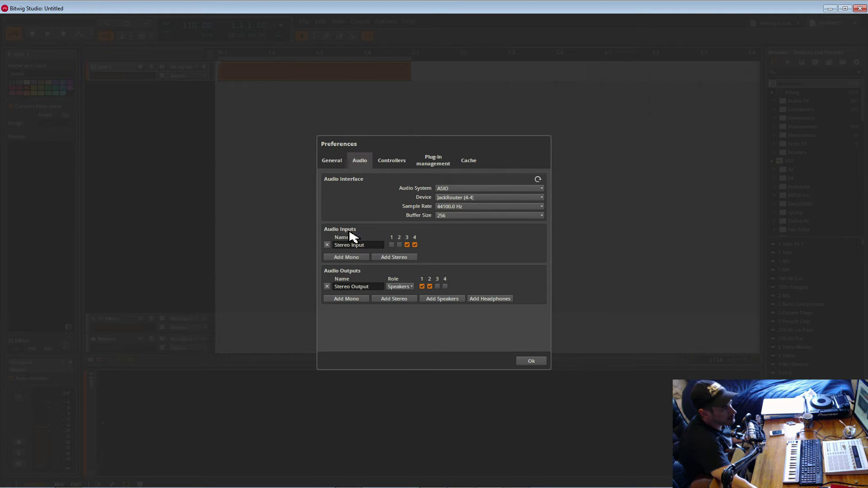
- Add two mono inputs named 'Mic' and 'Gat', then confirm the preferences
left_click(346, 257)
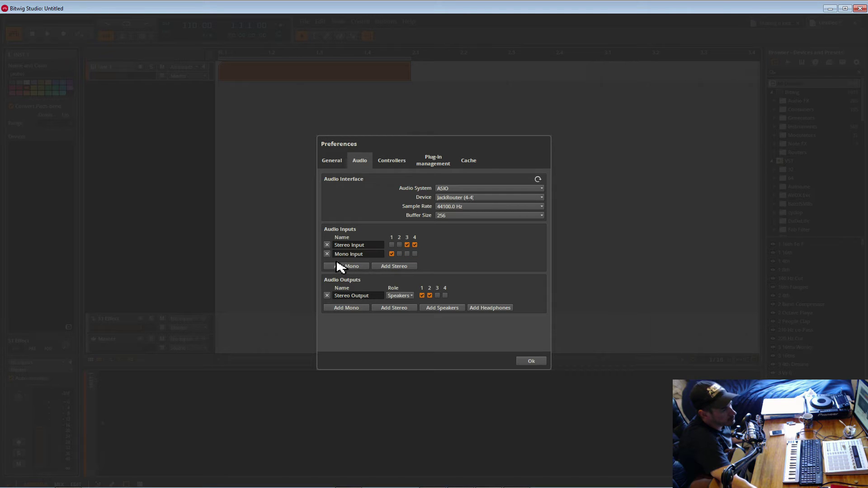
double_click(371, 255)
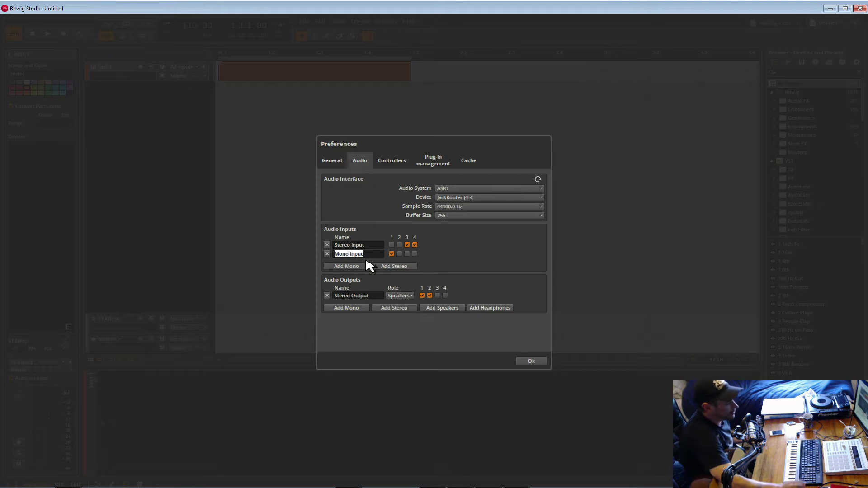
type("M")
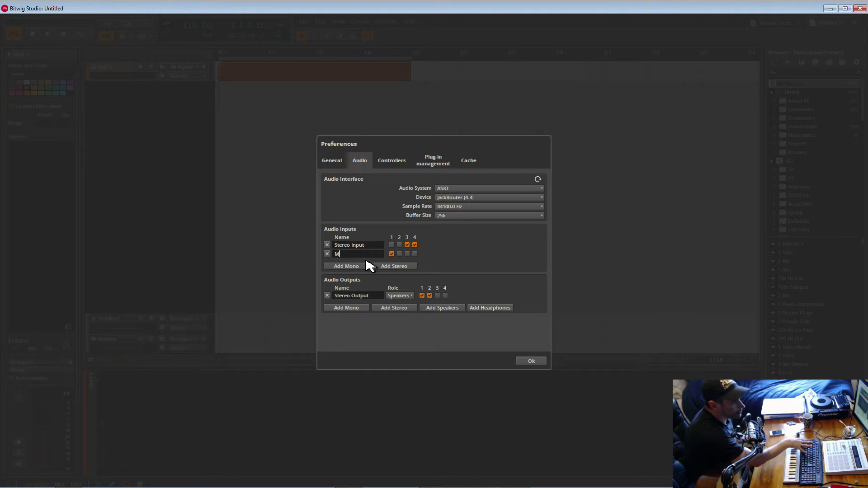
type("ic")
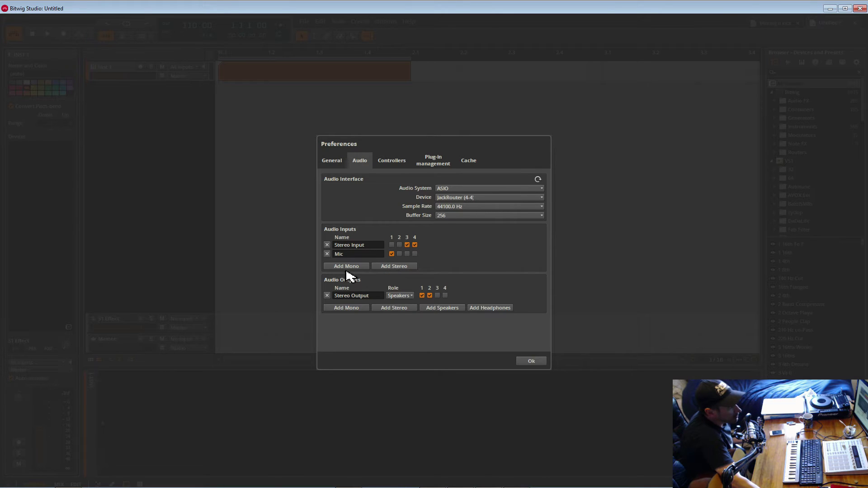
left_click(359, 267)
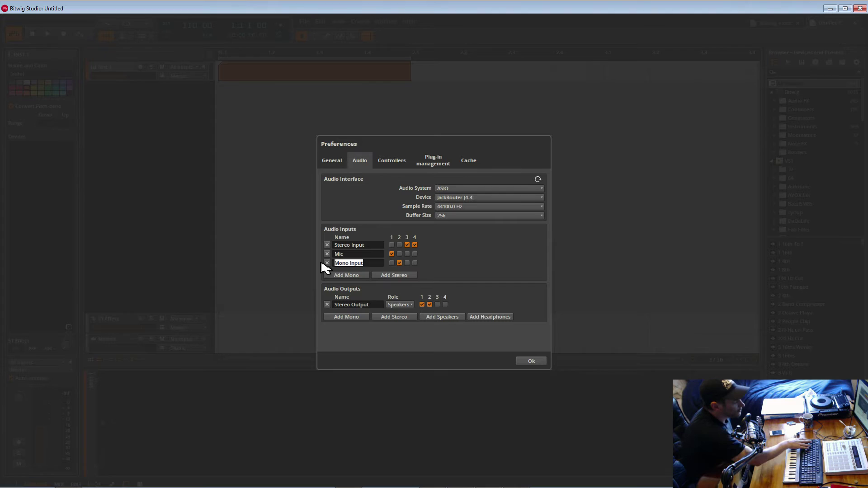
type("Gat")
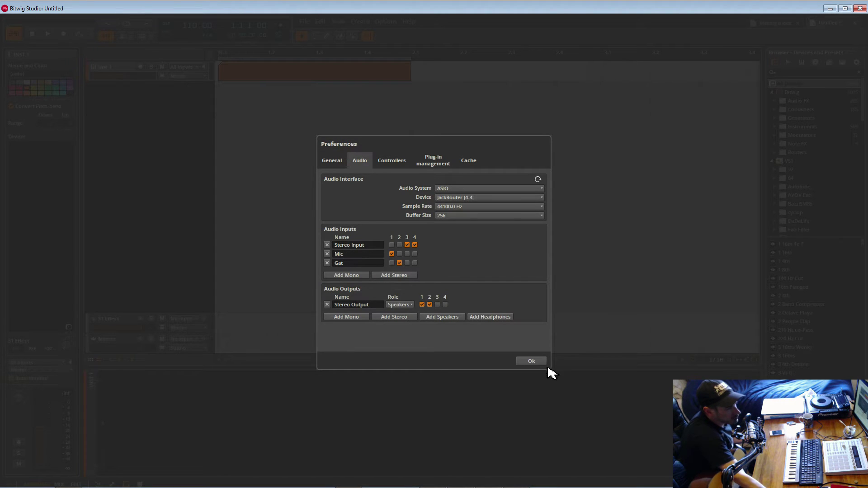
left_click(531, 362)
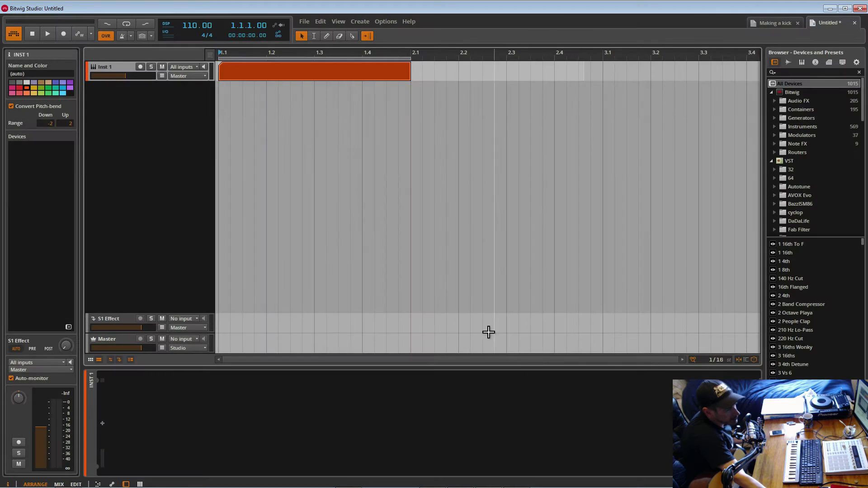
- Insert an audio track, Audio 2, with its input set to Gat
right_click(136, 120)
left_click(145, 131)
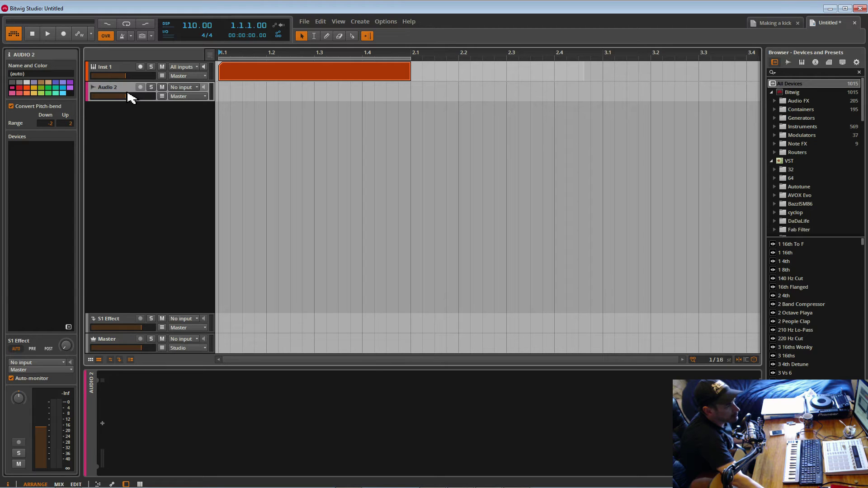
left_click(176, 89)
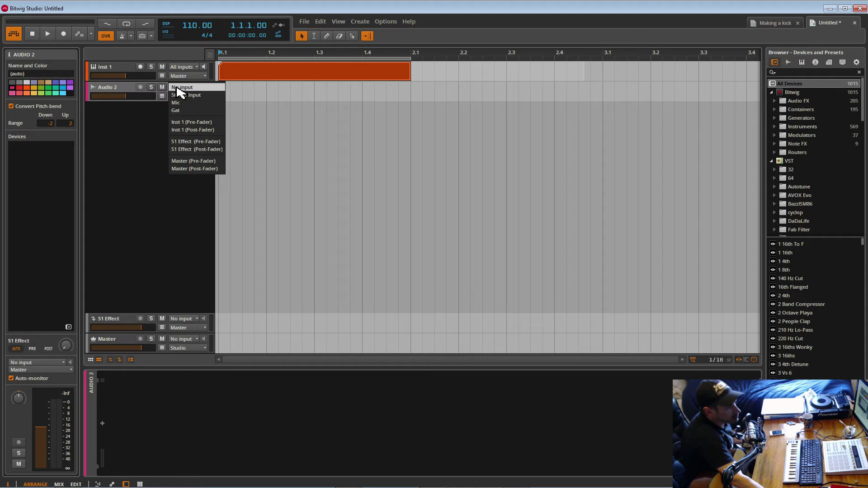
left_click(177, 110)
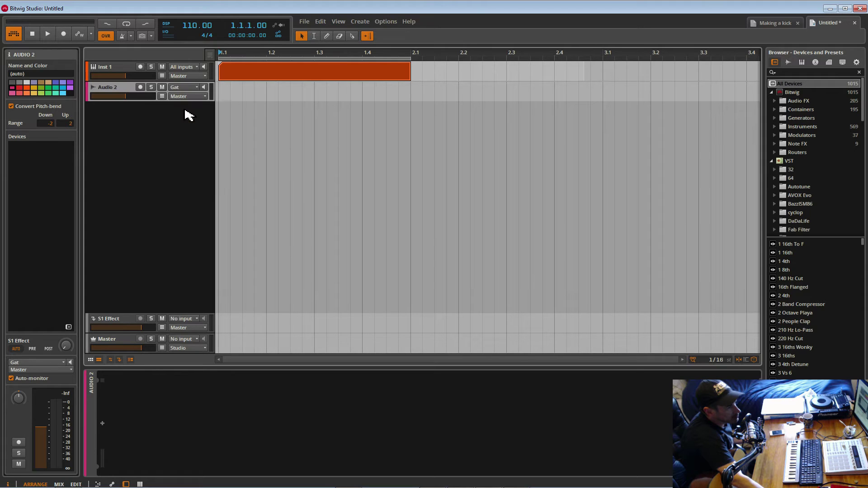
- Toggle Audio 2's input monitoring on then off, keeping Gat as its input
left_click(204, 87)
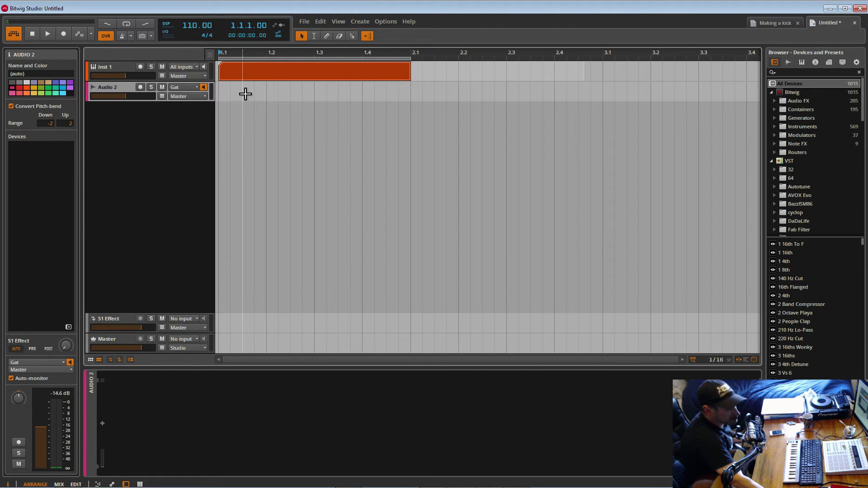
left_click(204, 87)
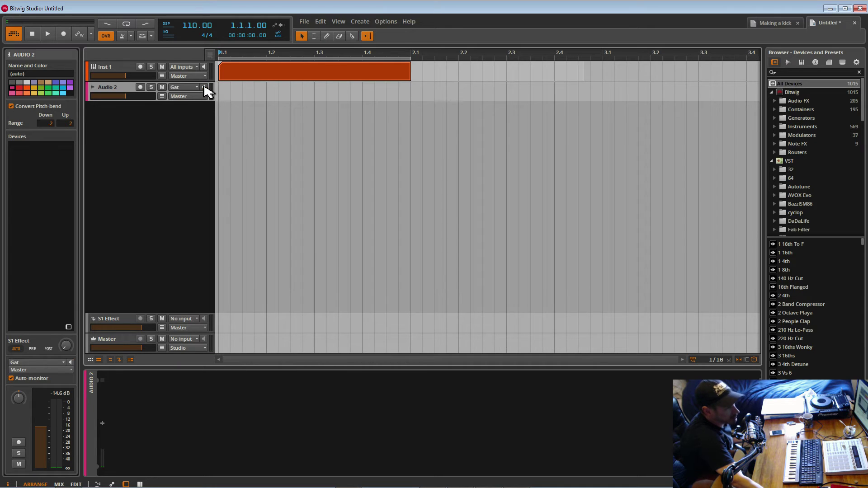
left_click(178, 88)
left_click(187, 123)
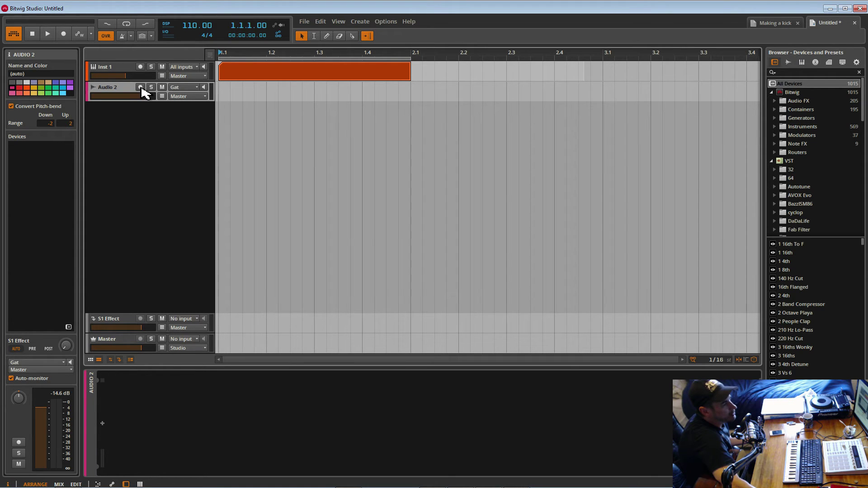
- Arm Audio 2 with automation writing off, record a guitar take from bar 1, and zoom onto the clip
left_click(122, 36)
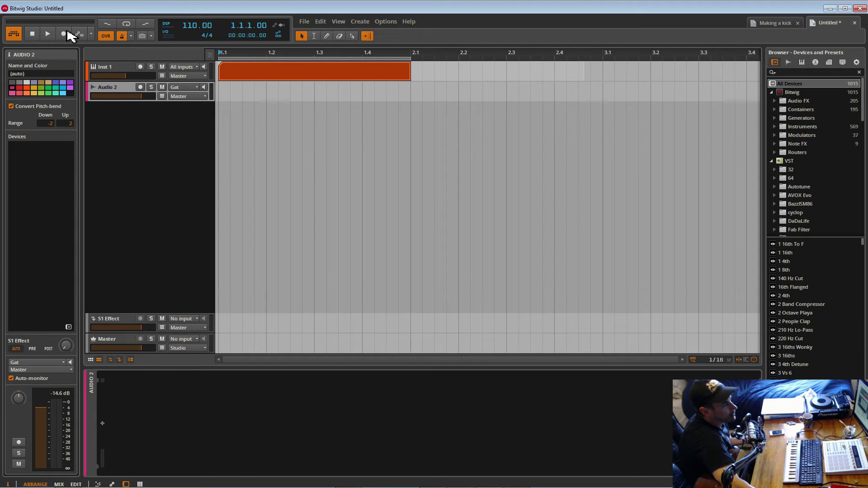
left_click(140, 87)
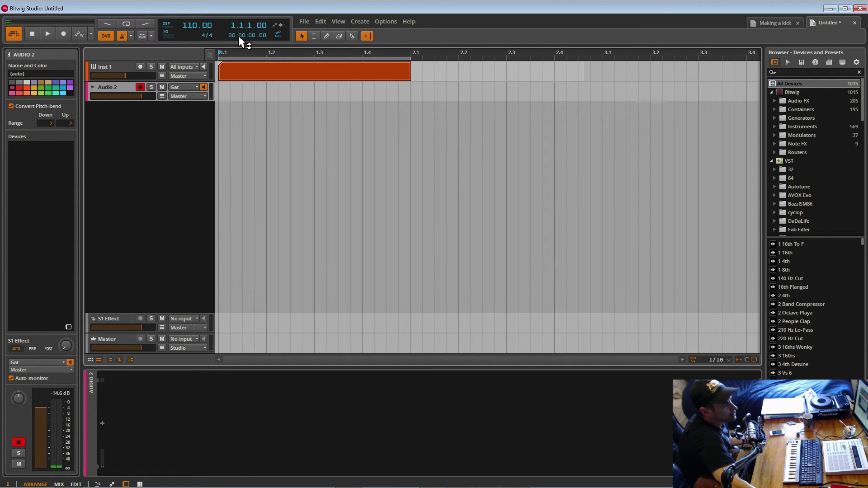
left_click(122, 37)
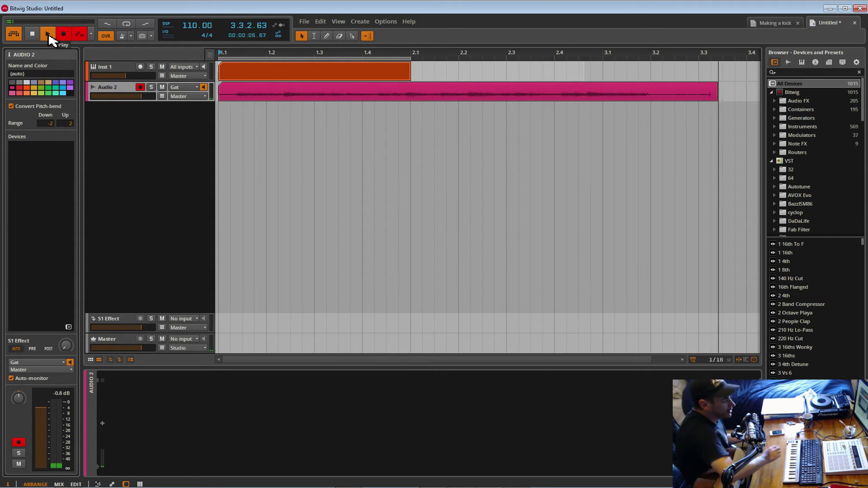
left_click(48, 35)
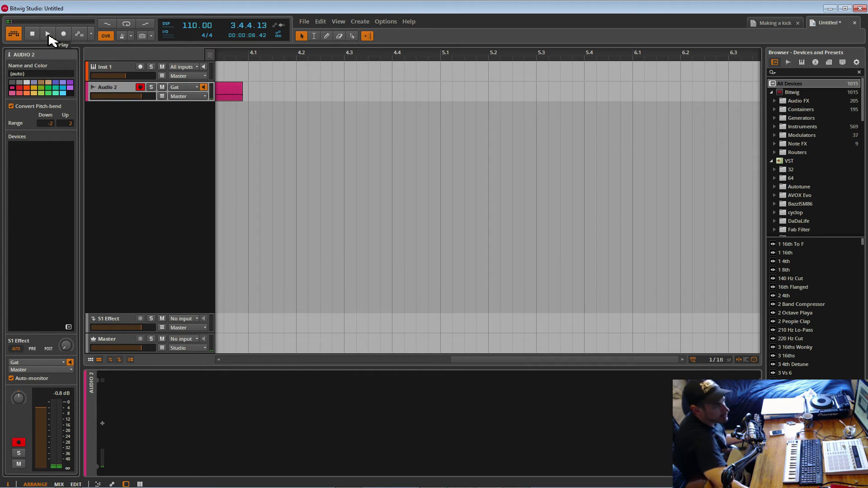
left_click_drag(515, 361, 565, 363)
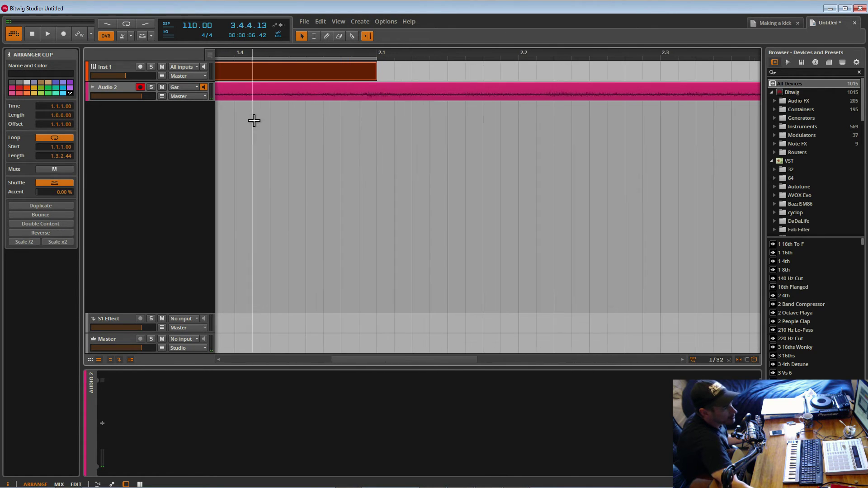
- Set Audio 2's input to No input and zoom out to show the clips whole
left_click(183, 87)
left_click(185, 98)
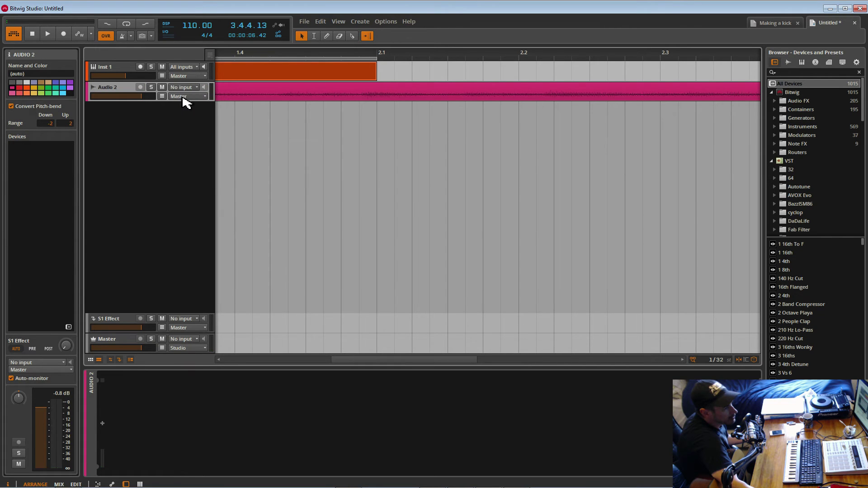
left_click_drag(341, 360, 399, 371)
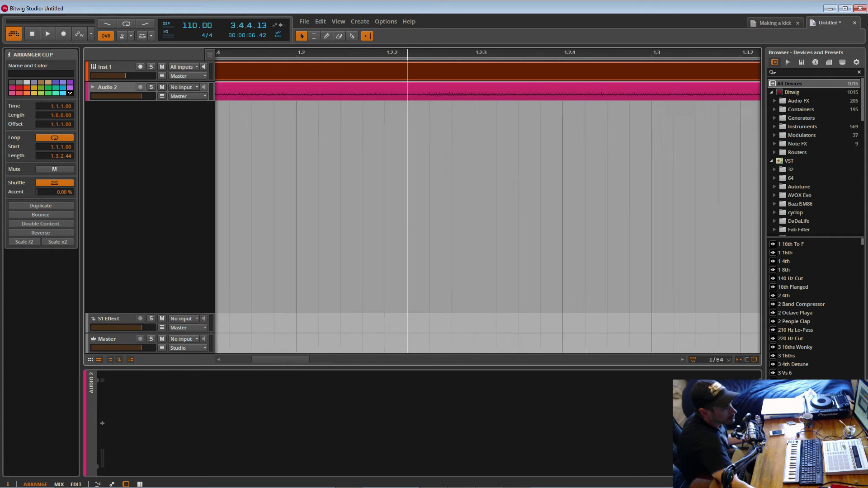
left_click_drag(407, 56, 340, 57)
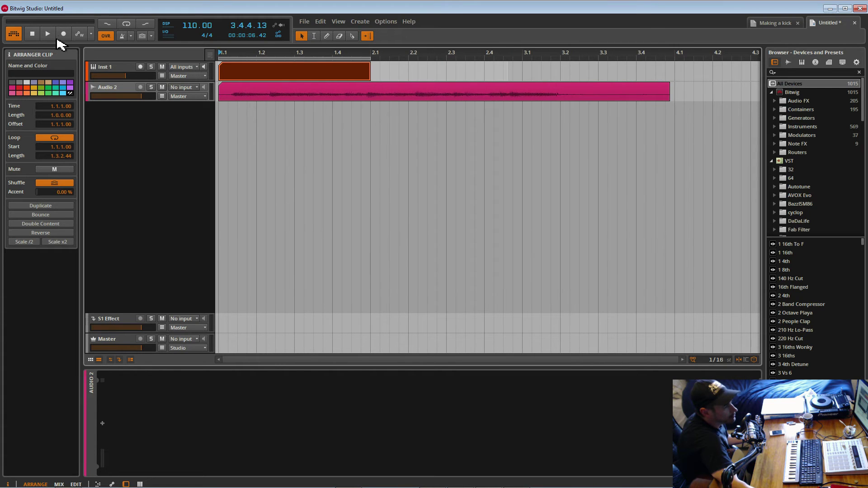
- Play back the recorded take, stop, and select the Audio 2 track
left_click(49, 34)
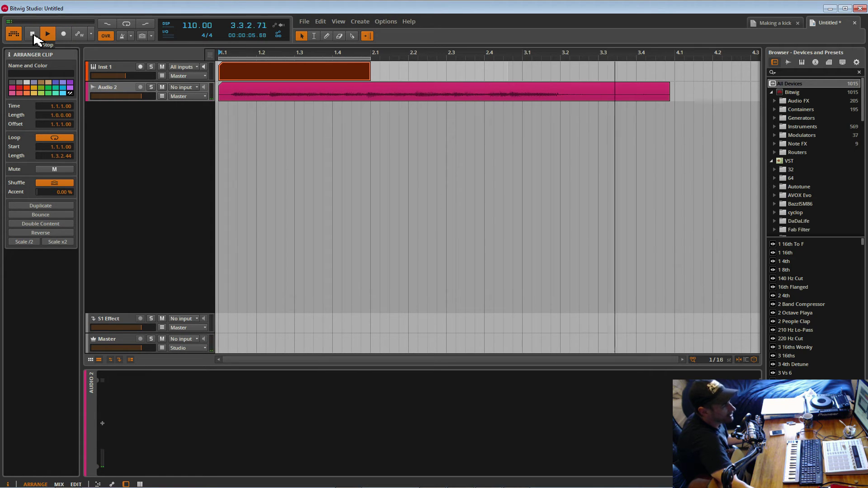
left_click(33, 36)
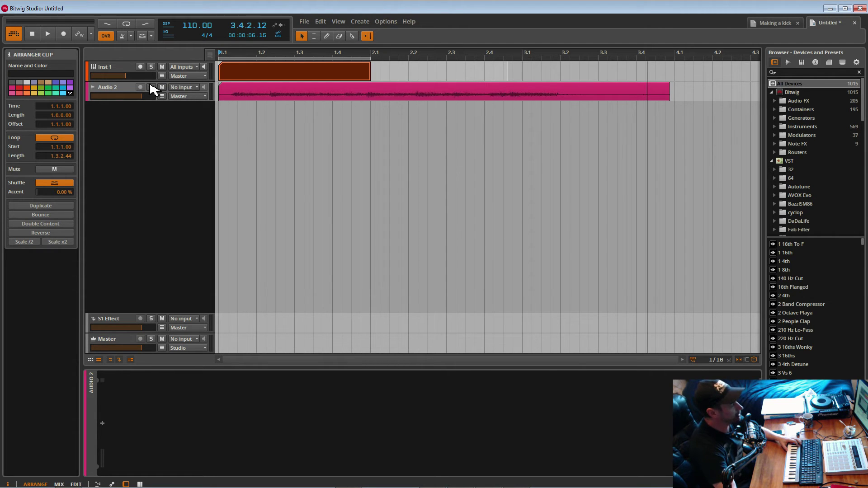
left_click(120, 90)
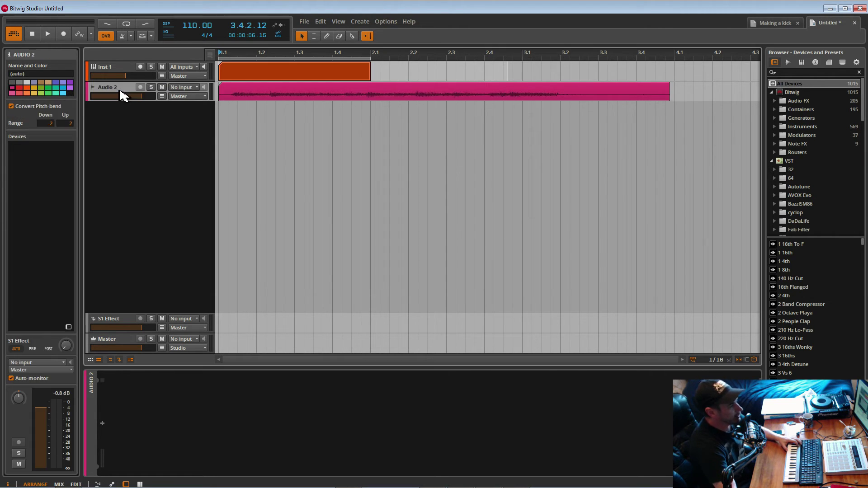
- Add a Compressor to Audio 2 and audition it during playback
left_click(102, 423)
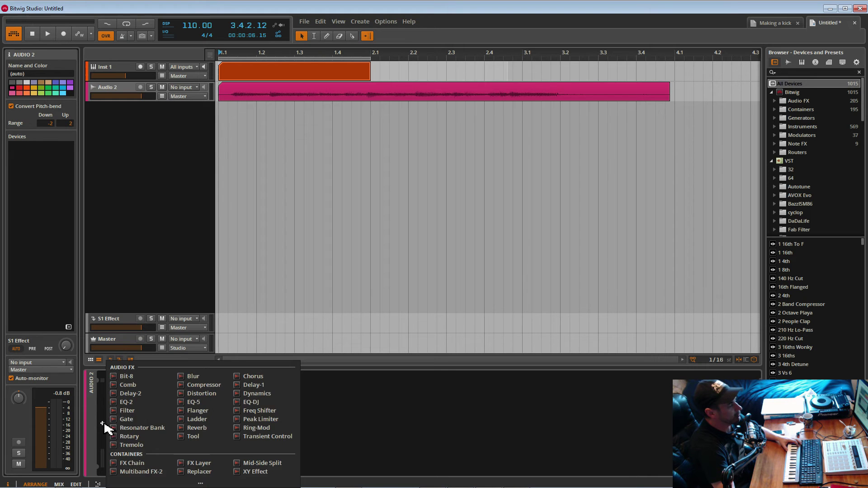
left_click(216, 386)
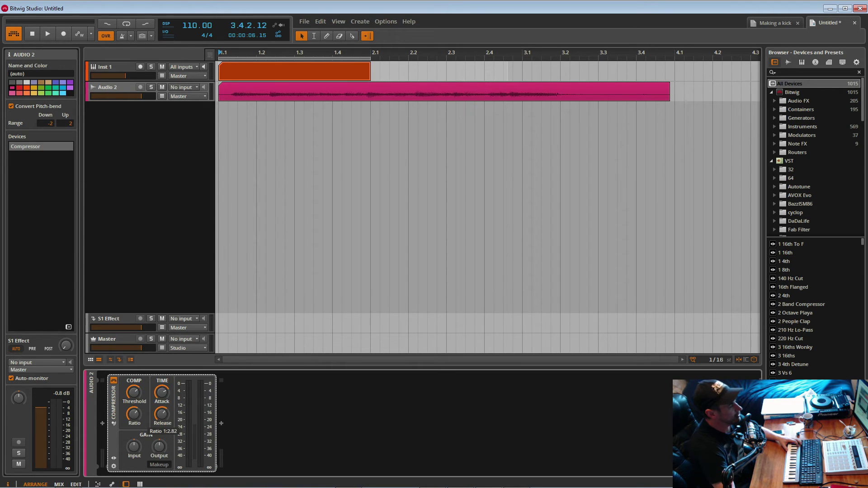
key("space")
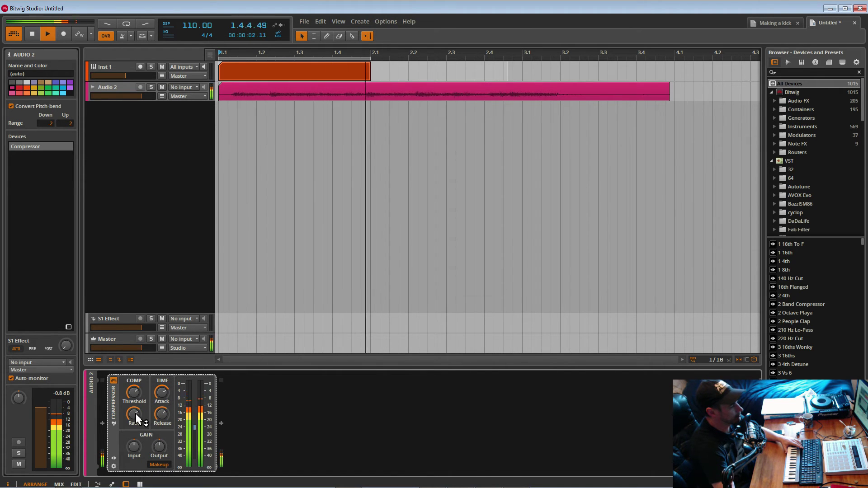
key("space")
key("space")
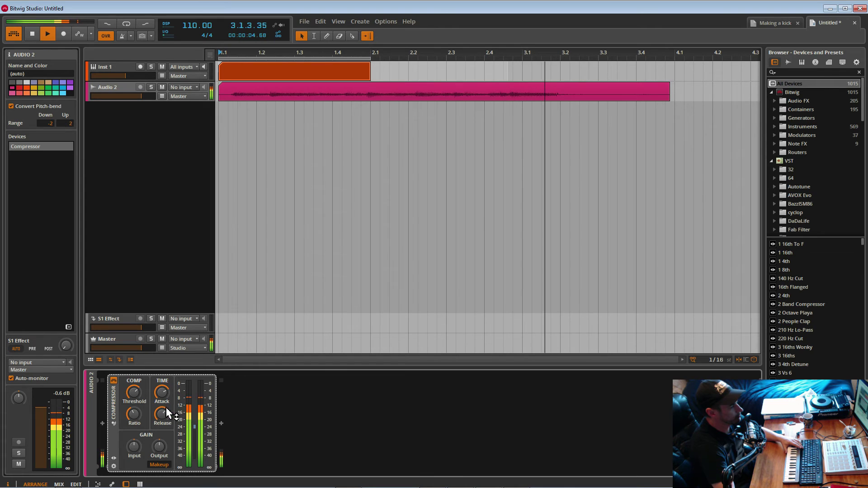
key("space")
key("space")
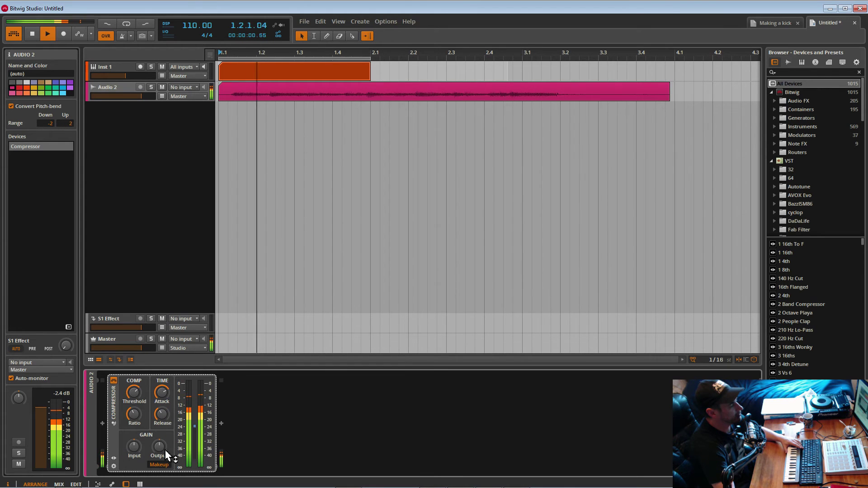
- Raise the Compressor's output gain and lower its threshold to -32.6 dB
left_click_drag(160, 448, 159, 445)
left_click_drag(134, 395, 134, 393)
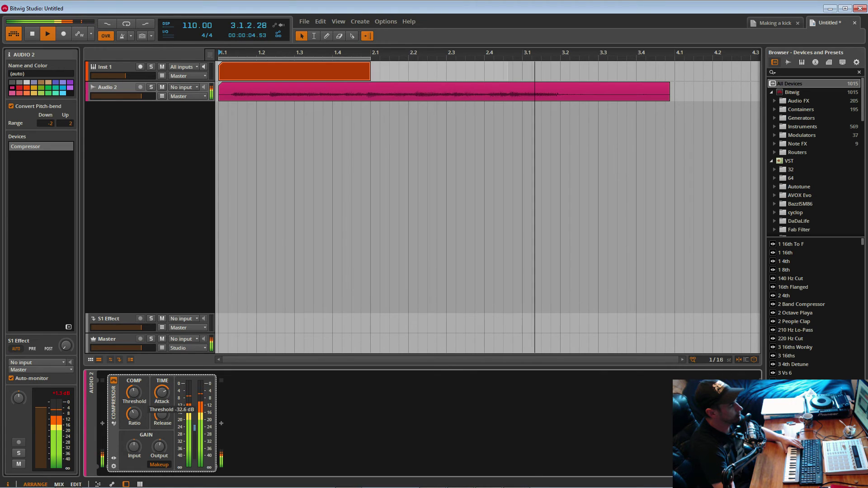
key("space")
- Put a Peak Limiter with a -0.30 dB ceiling on Master, play back, and reselect Audio 2
left_click(113, 348)
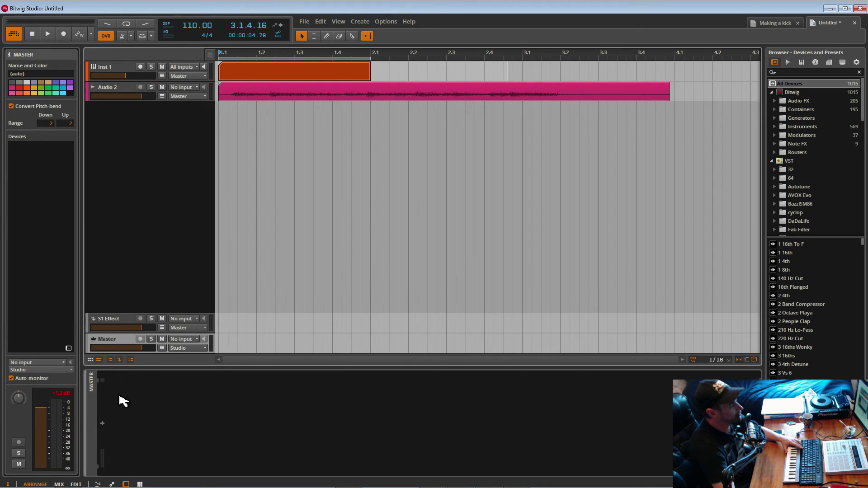
left_click(100, 425)
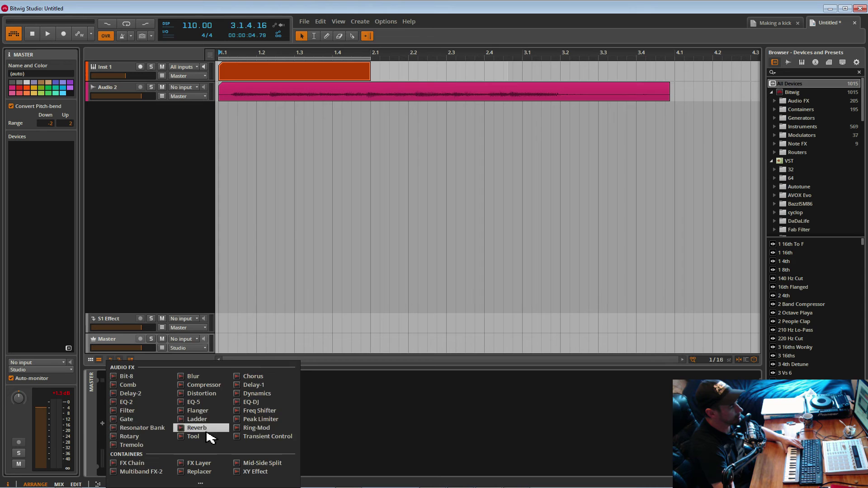
left_click(237, 419)
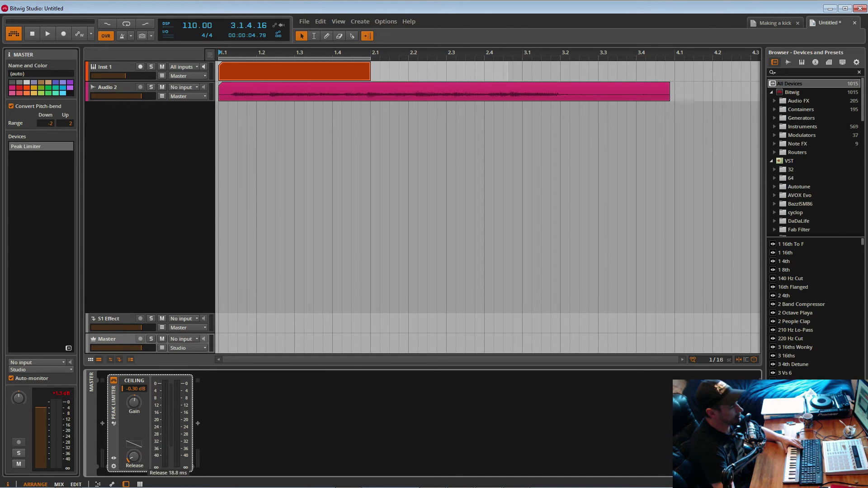
key("space")
left_click(117, 91)
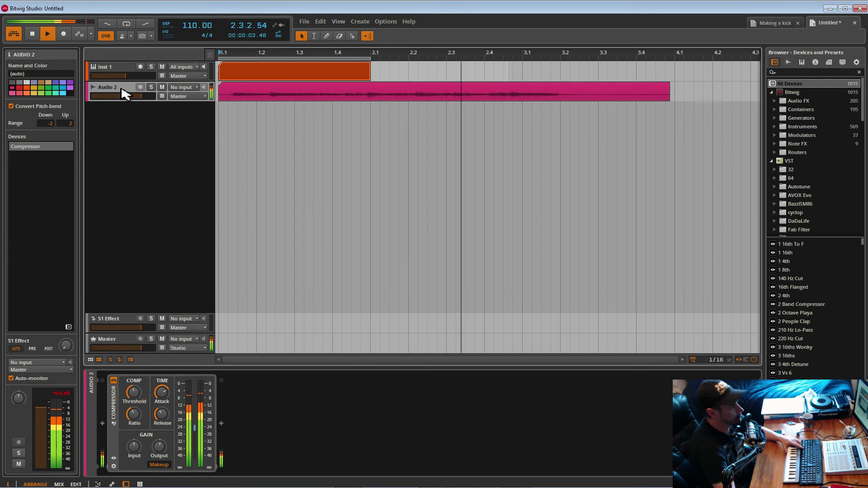
- Add EQ-5 after Audio 2's Compressor and make band 1 a low-cut filter
key("space")
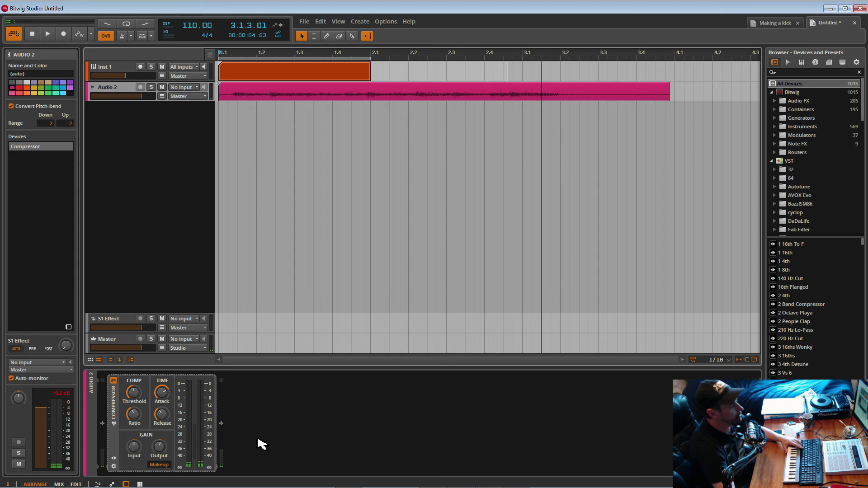
left_click(221, 422)
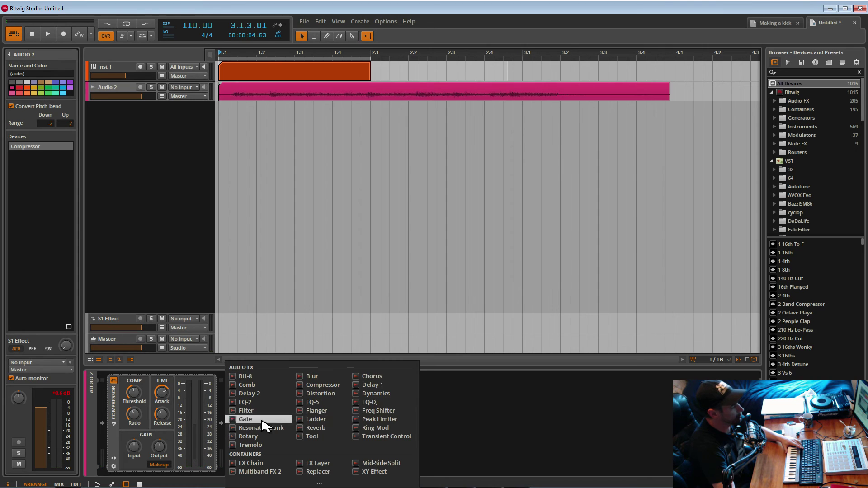
double_click(333, 408)
left_click(267, 439)
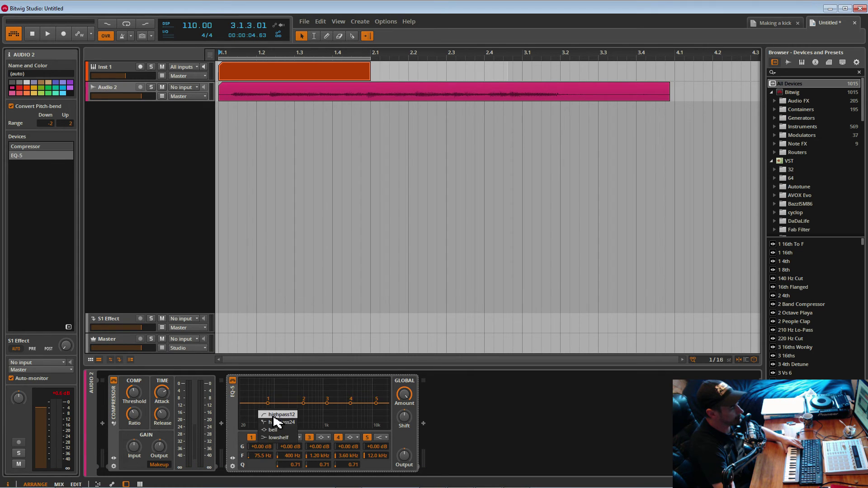
left_click(272, 409)
- While playing, raise the low cut to about 134 Hz and dip band 4 by about 6 dB
key("space")
mouse_move(273, 402)
left_mouse_down()
mouse_move(330, 388)
mouse_move(281, 410)
left_mouse_up()
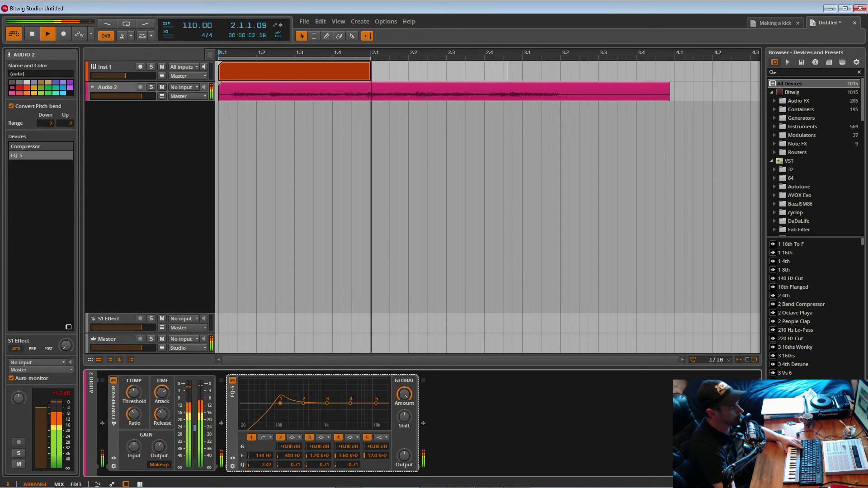
left_click_drag(350, 403, 315, 408)
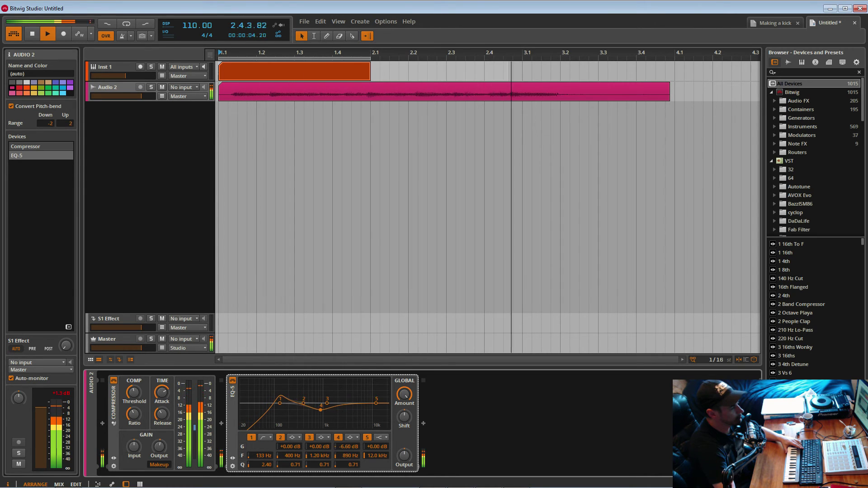
key("space")
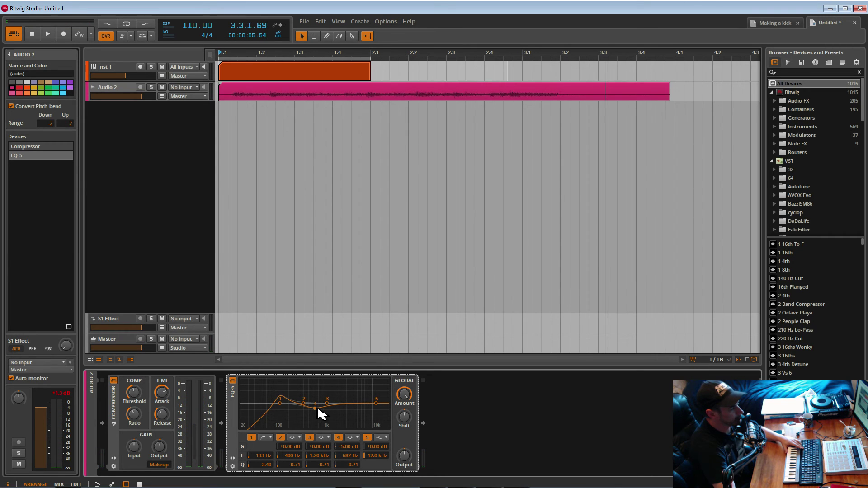
key("space")
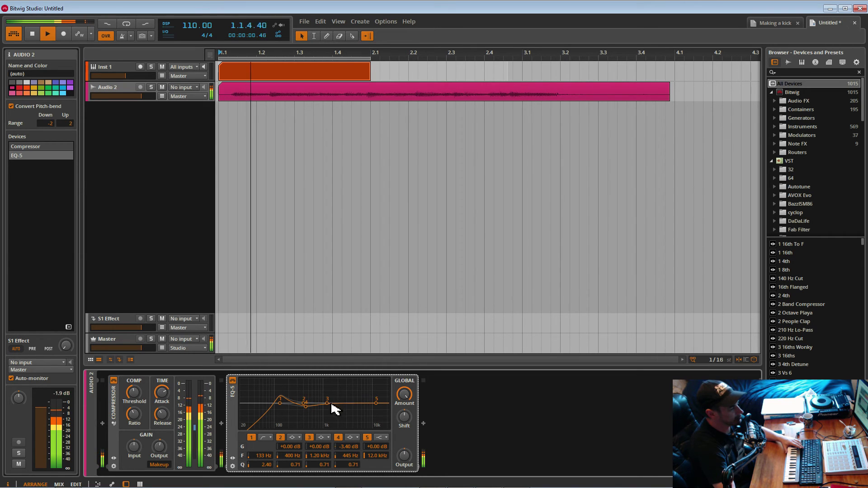
- Boost band 3 to +2.90 dB and make band 5 a Lowpass 24 at 13.3 kHz
left_click_drag(327, 402, 359, 397)
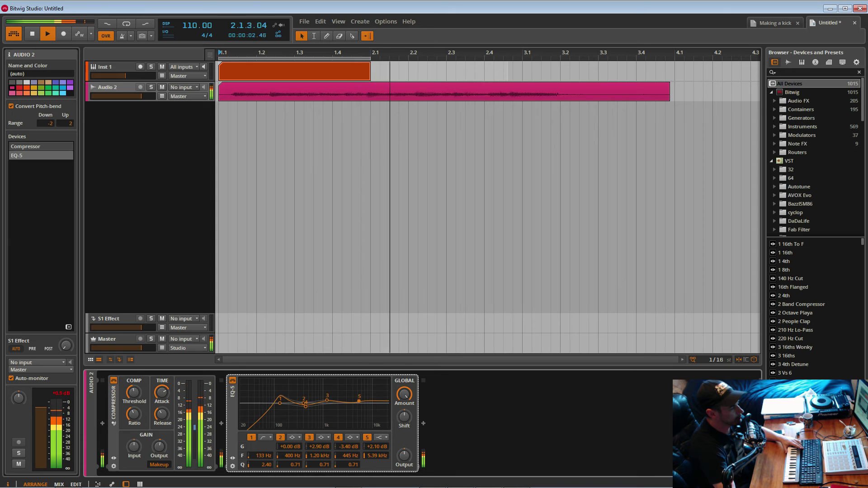
left_click(386, 437)
left_click(400, 422)
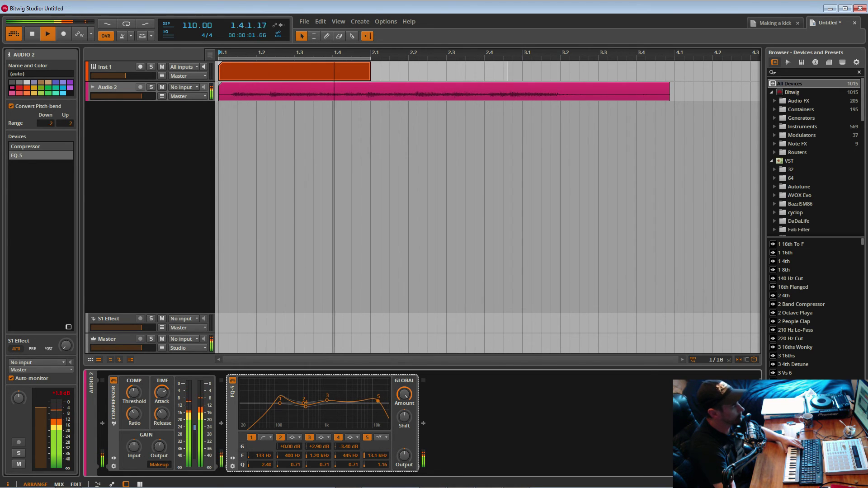
left_click_drag(378, 401, 386, 410)
- Add a Reverb after EQ-5, enlarge its room size and adjust its decay time
left_click(423, 424)
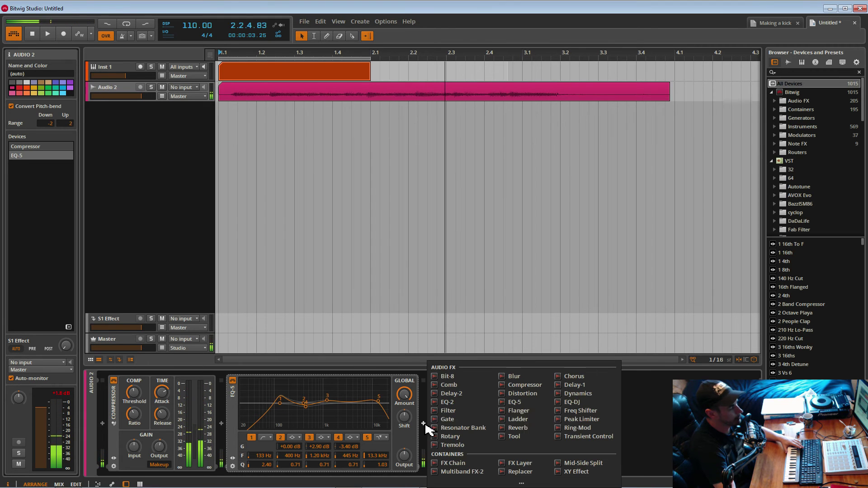
left_click(532, 413)
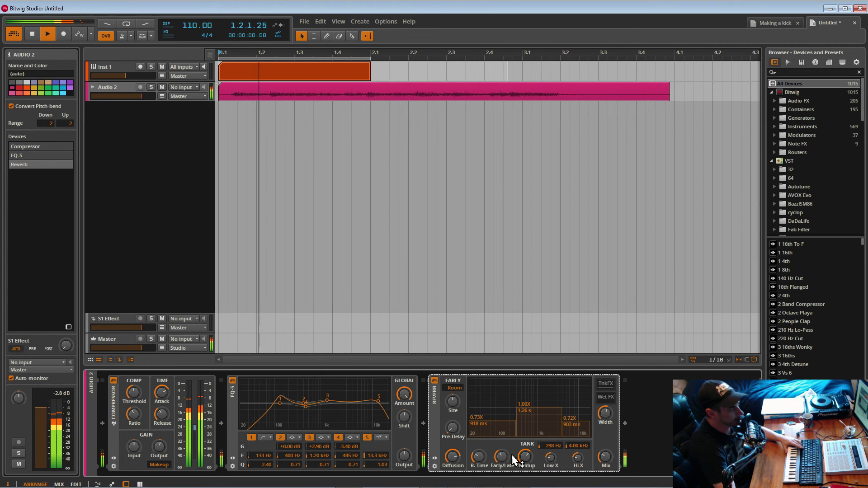
left_click_drag(478, 457, 478, 445)
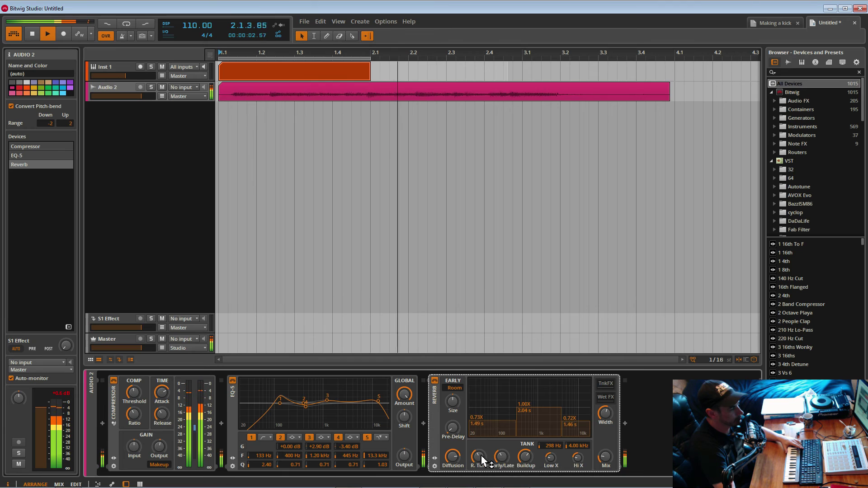
left_click_drag(452, 401, 452, 391)
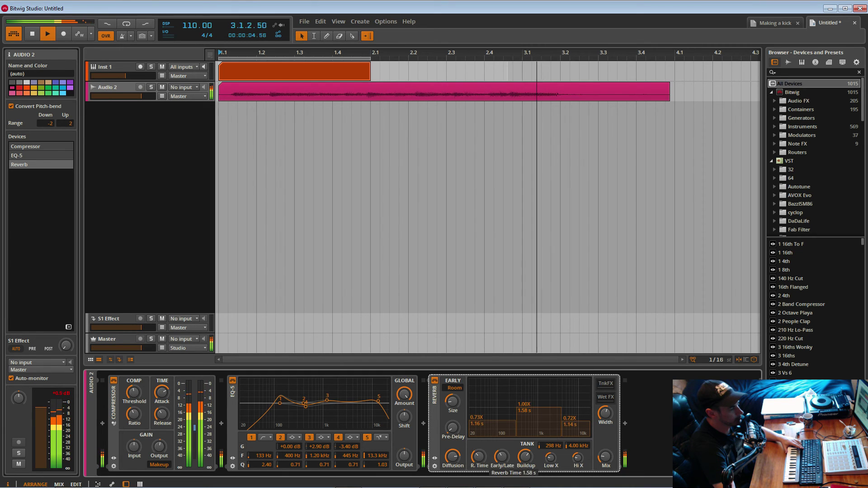
key("space")
left_click_drag(478, 456, 500, 459)
key("space")
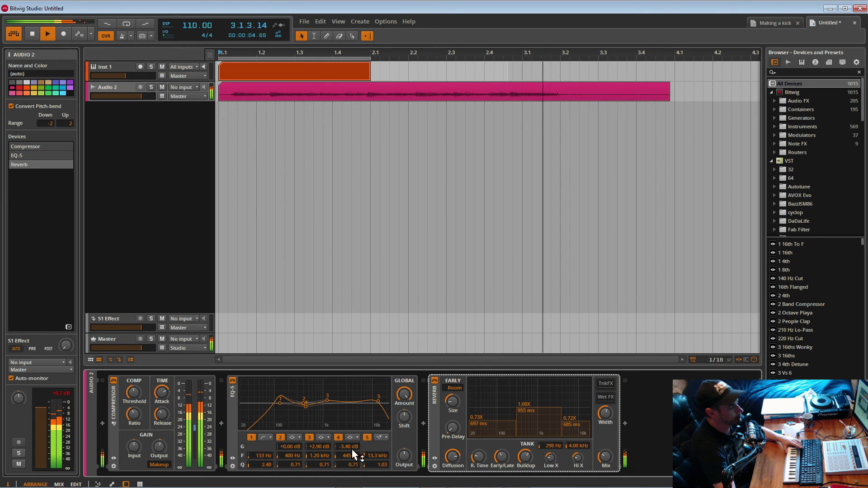
- Lower the EQ-5 lowpass cutoff slightly and retune the band 3 boost while listening
key("space")
left_click_drag(378, 401, 379, 405)
key("space")
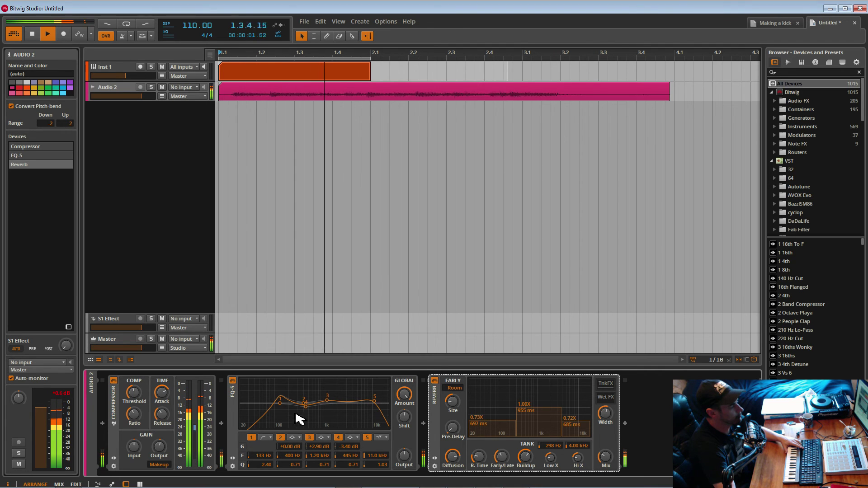
left_click_drag(327, 397, 327, 399)
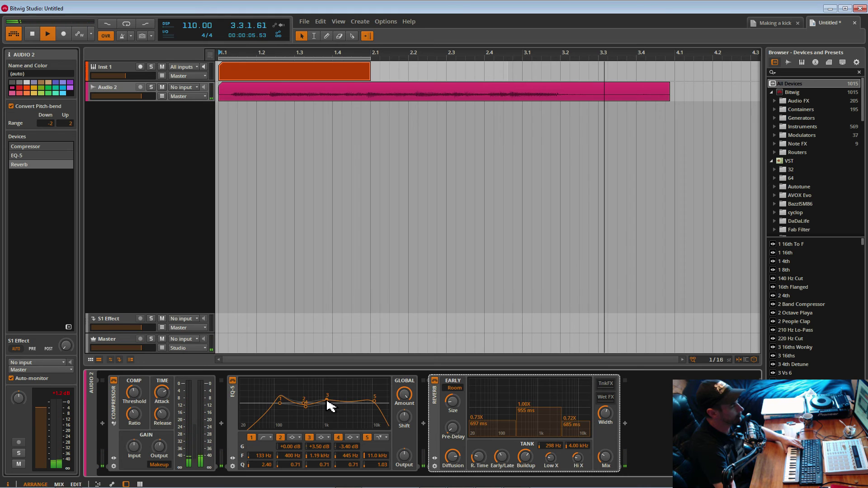
key("space")
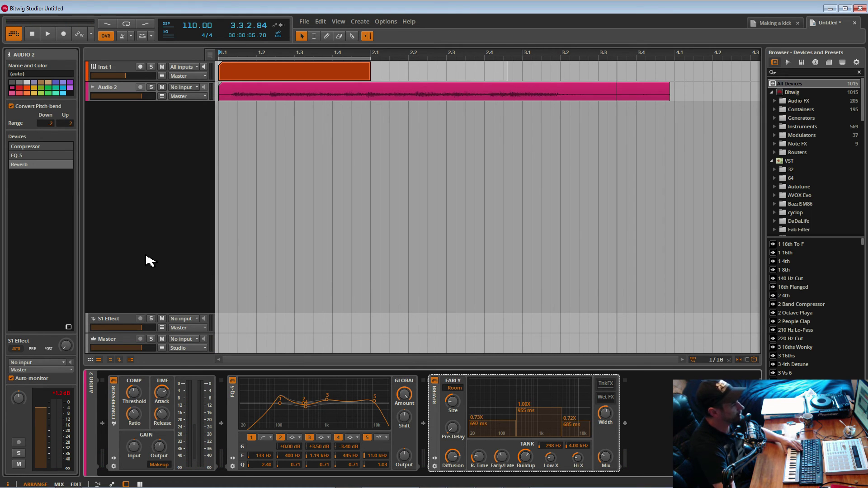
- Open Bitwig's audio preferences, then bring up Scarlett MixControl
left_click(385, 22)
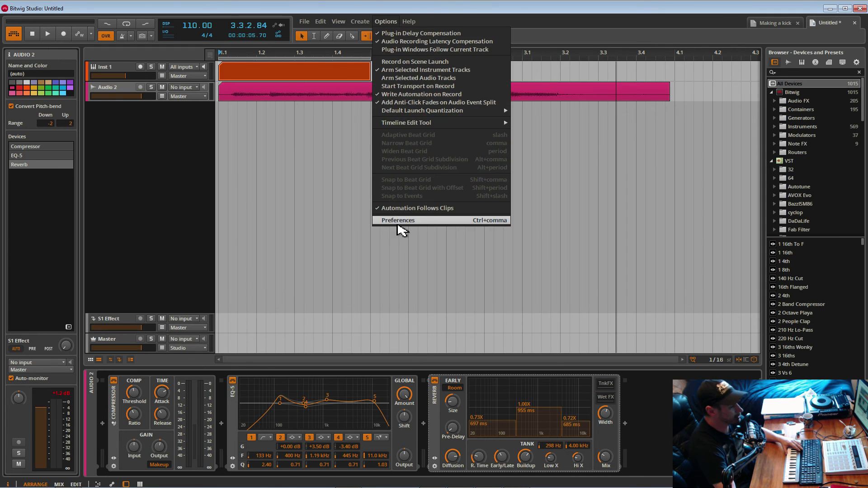
left_click(398, 221)
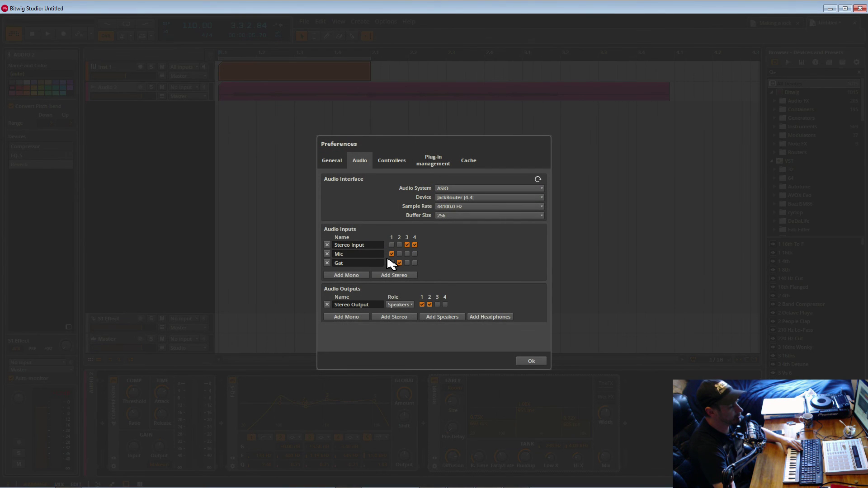
mouse_move(388, 487)
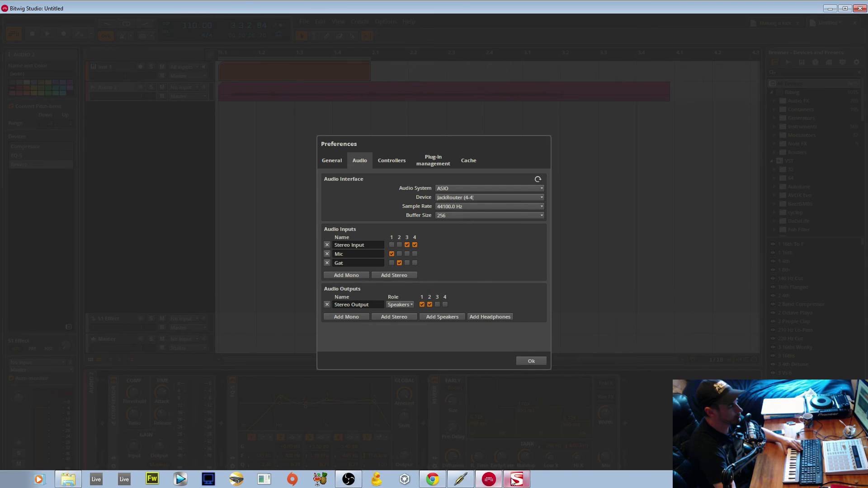
left_click(488, 479)
- Move MixControl aside after checking Mix 1 routing, then close Bitwig's audio preferences with OK
left_click_drag(344, 109, 689, 144)
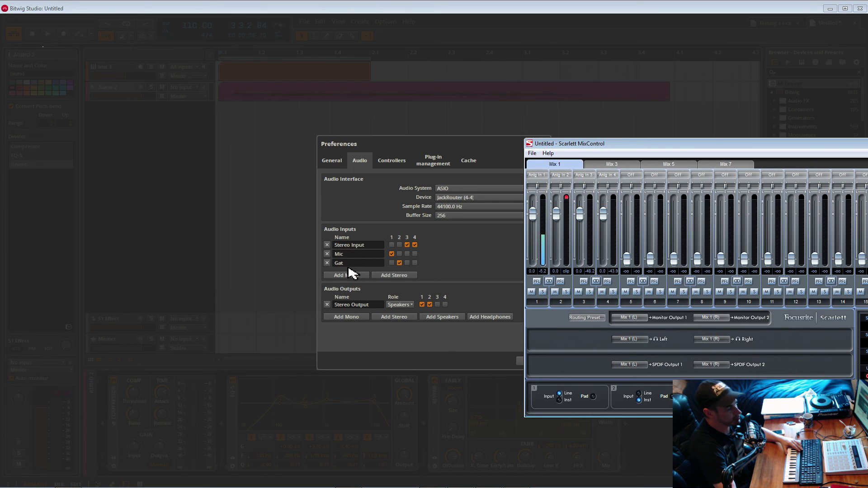
left_click(516, 359)
left_click(527, 363)
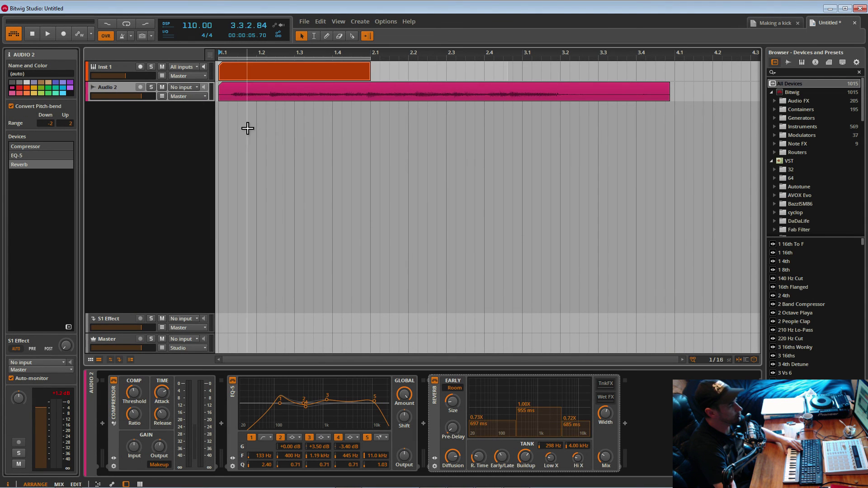
left_click(196, 87)
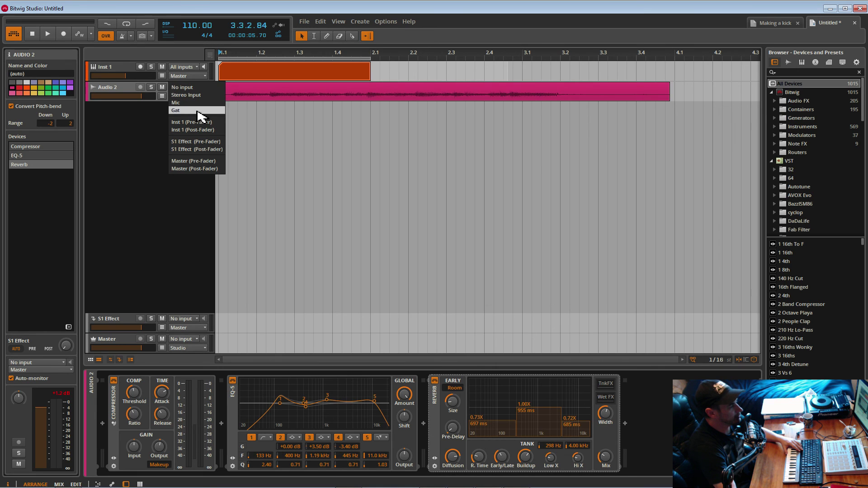
left_click(129, 126)
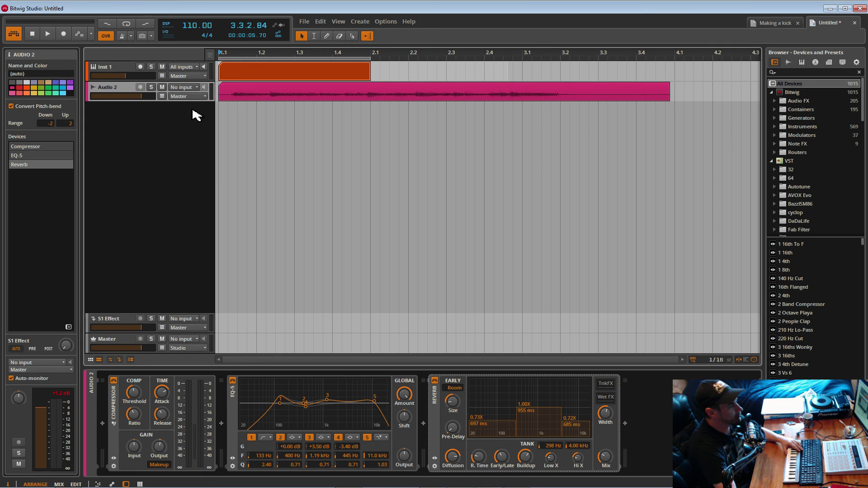
left_click(244, 95)
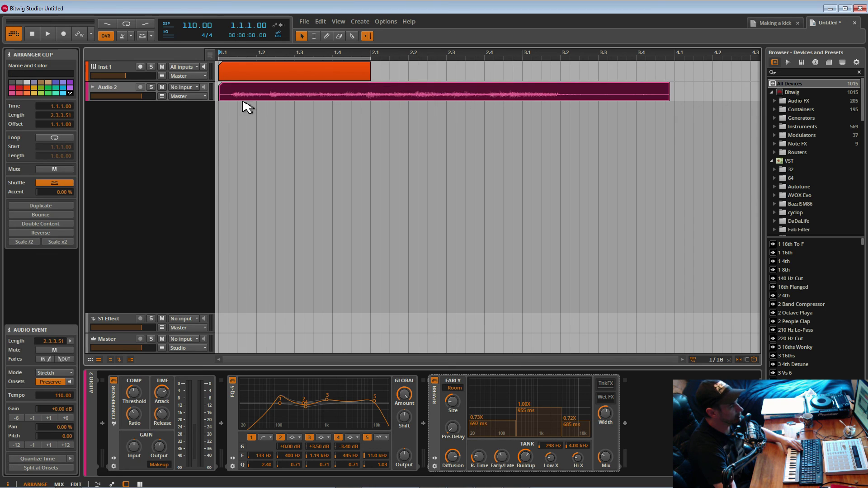
key("space")
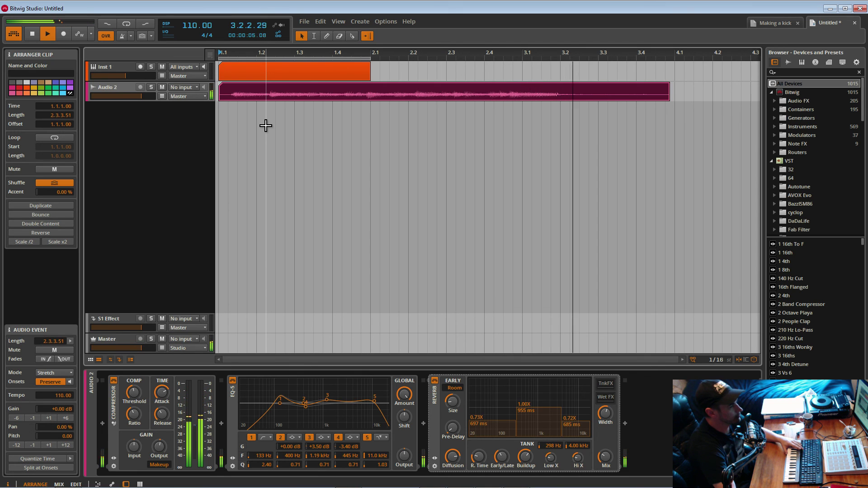
key("space")
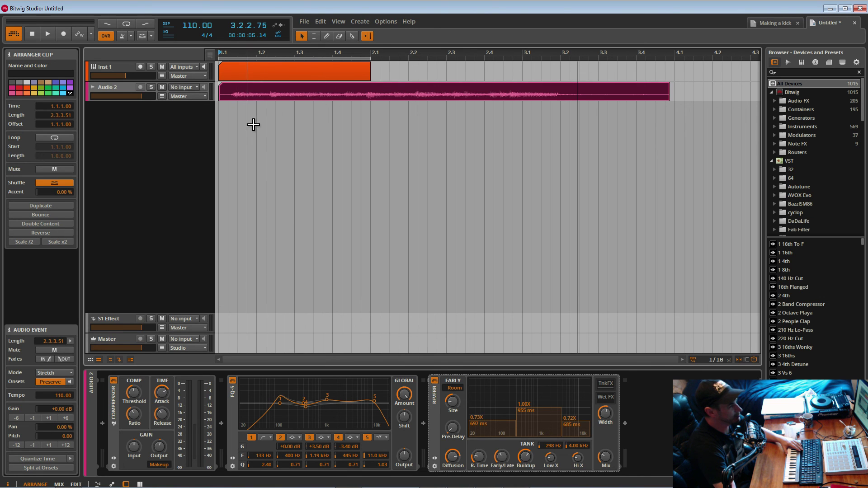
- Deselect the guitar clip and save the project under the name 'Gat' in the Projects folder
left_click(225, 131)
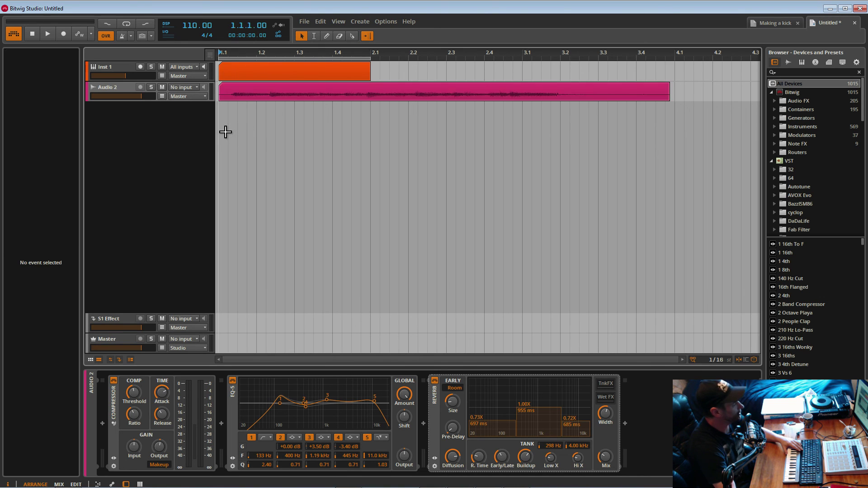
key("ctrl+s")
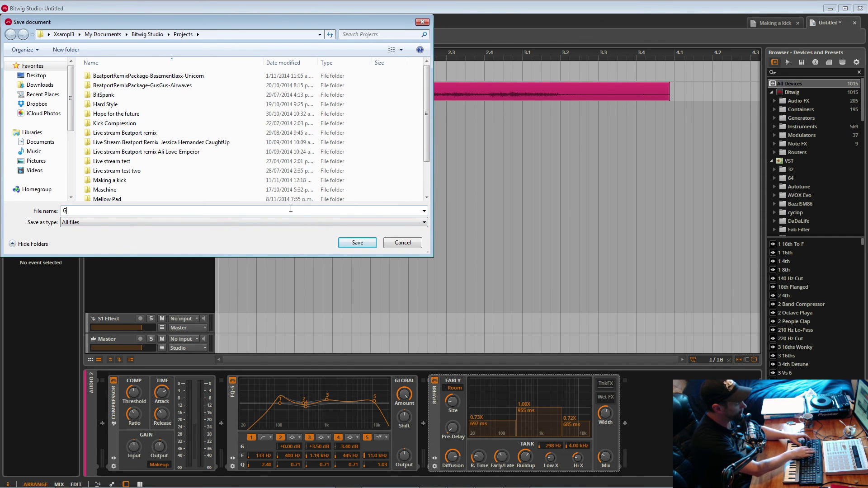
key("Escape")
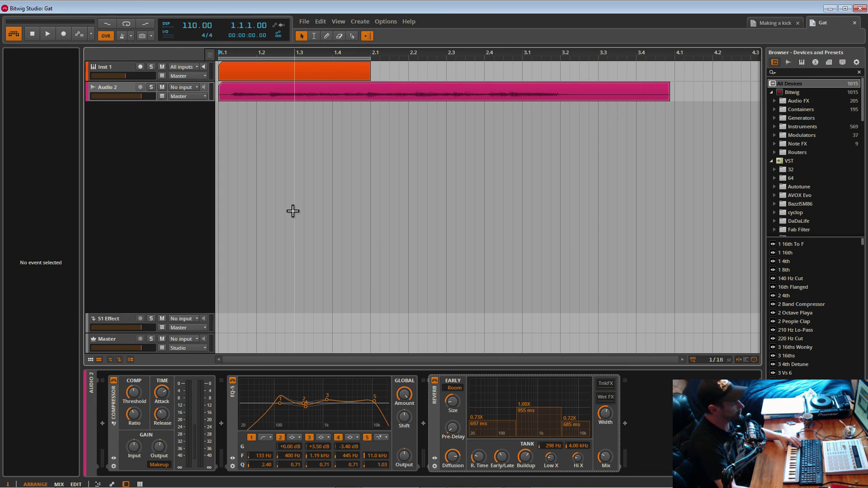